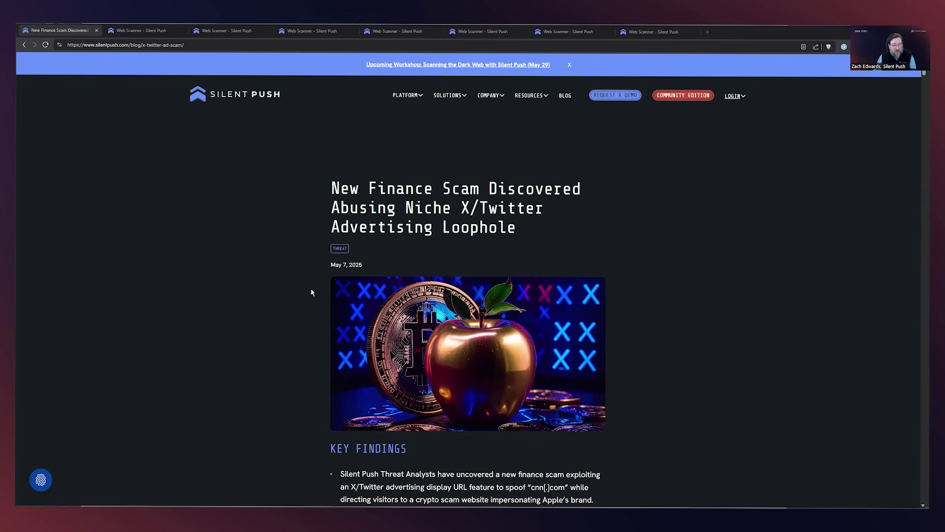
Switch from the blog article to the Web Scanner results for ipresale.world.
scroll(311, 293, down, 1)
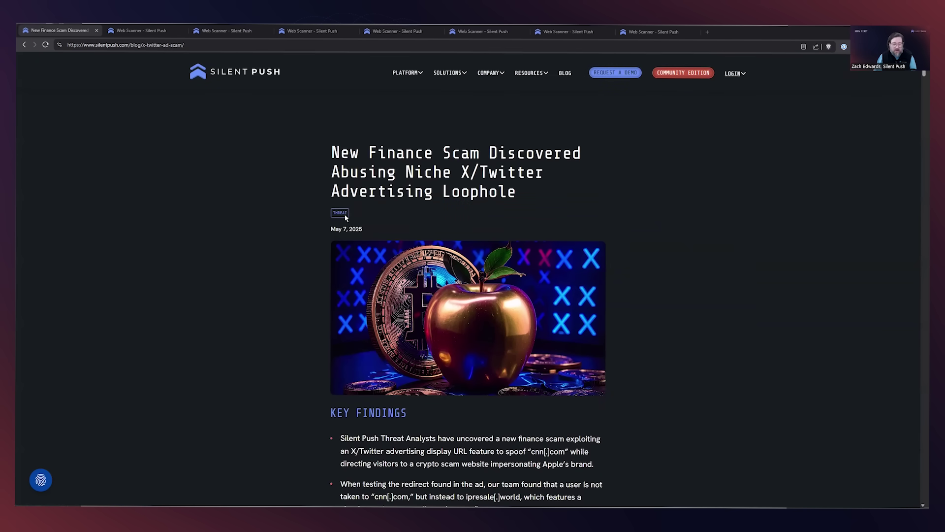
click(137, 33)
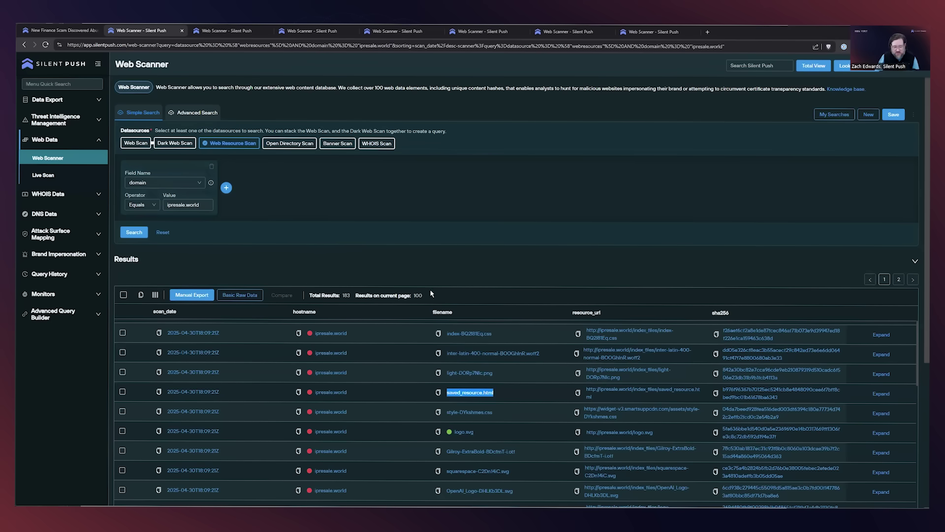
Review the ipresale.world resources, highlighting light-DORp7Nlc.png and index-BQ2I81Eq.css, then view the appletoken.space hash search.
click(509, 395)
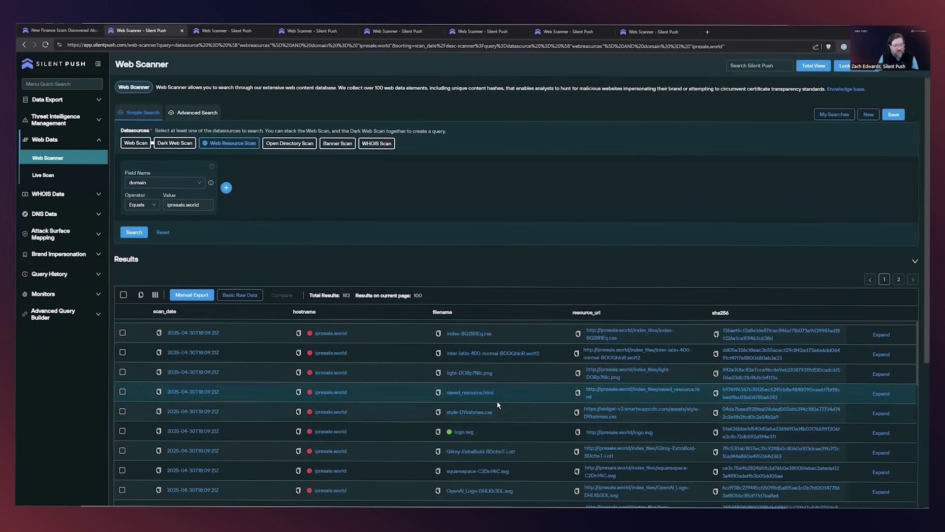
scroll(542, 391, down, 2)
scroll(560, 390, up, 2)
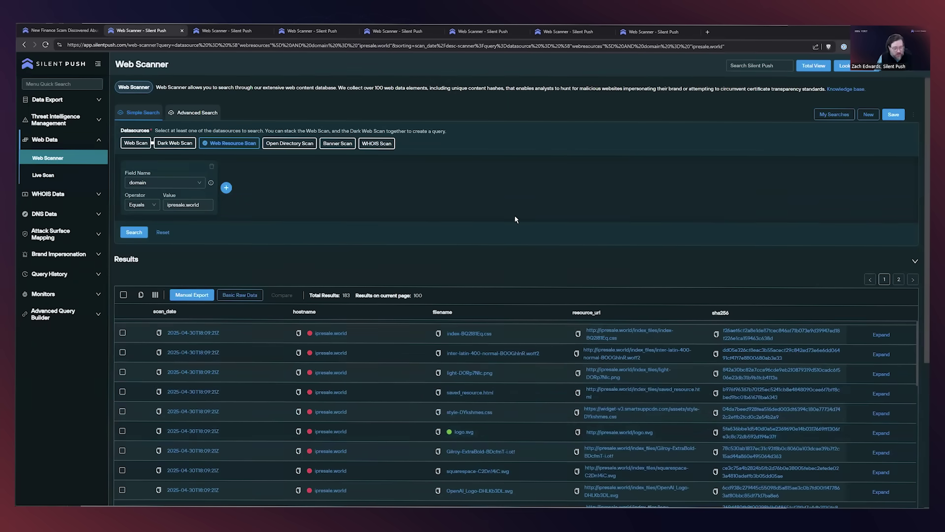
scroll(515, 217, down, 2)
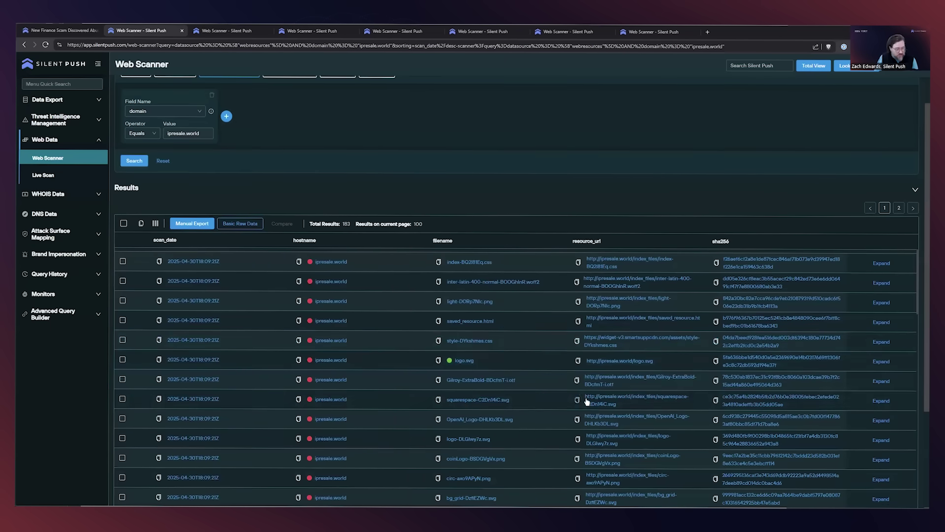
triple_click(518, 301)
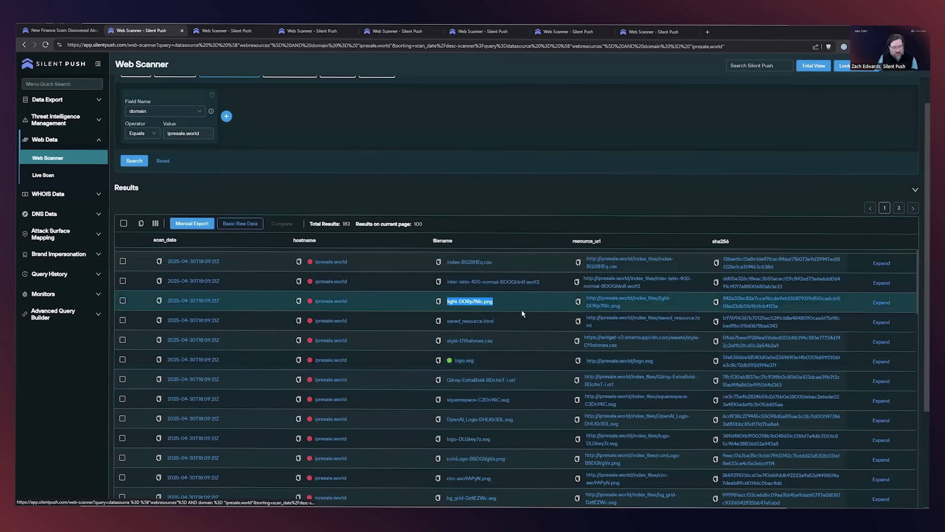
triple_click(512, 261)
click(562, 284)
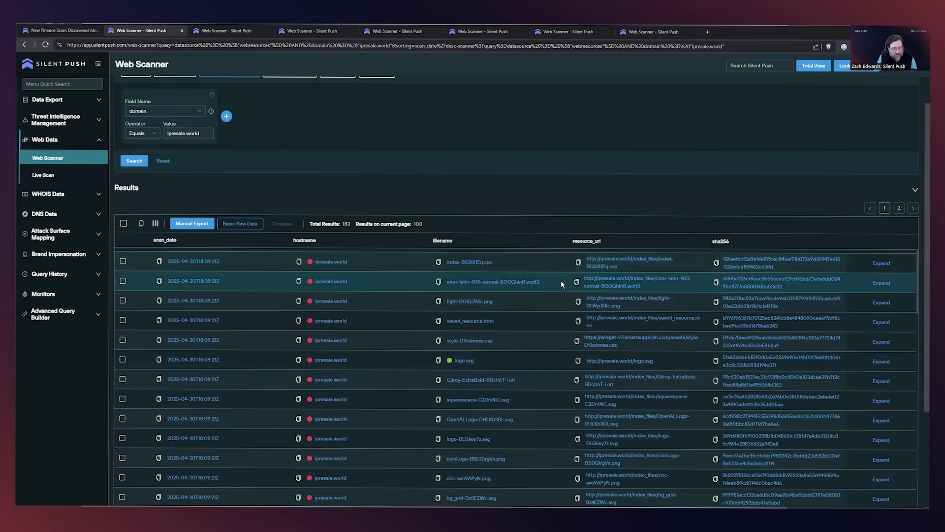
scroll(536, 444, down, 1)
scroll(536, 444, down, 1)
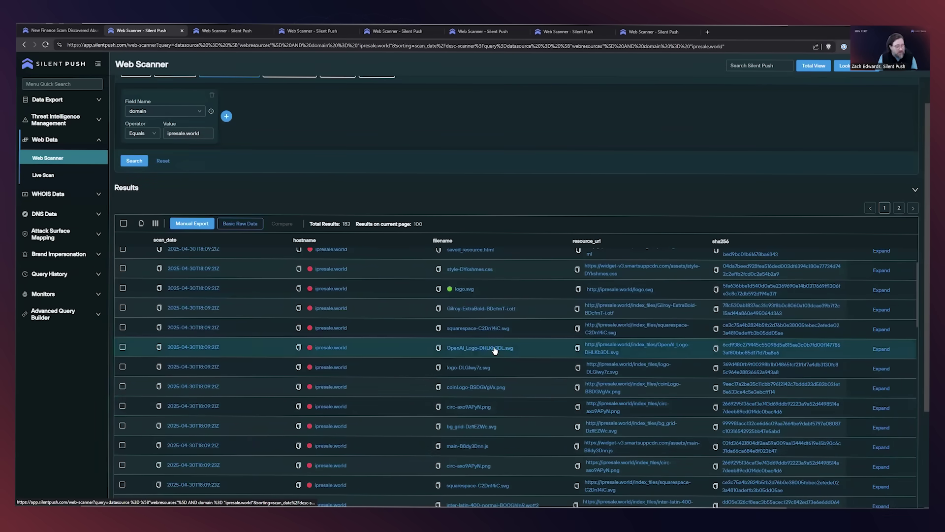
click(219, 30)
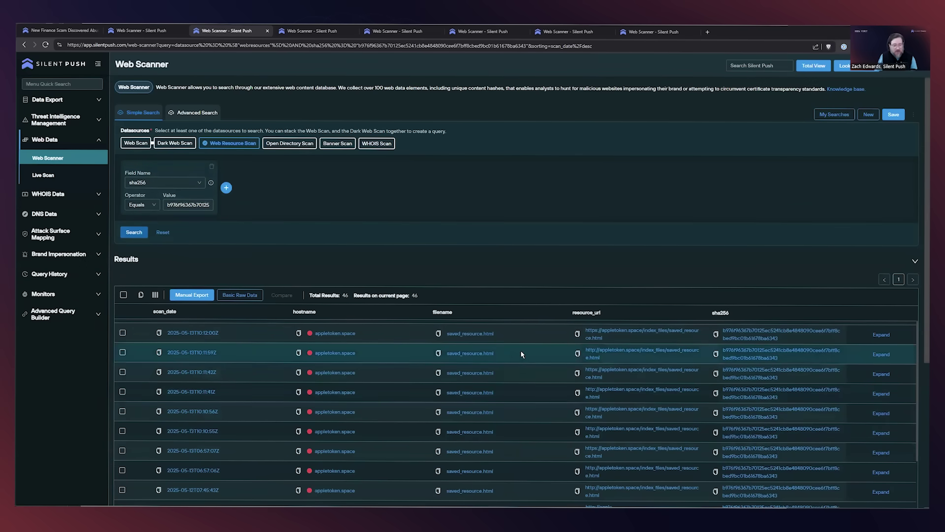
Highlight saved_resource.html, scan the 46 appletoken.space matches, then bring up the index CSS hash search.
drag(521, 352, 446, 353)
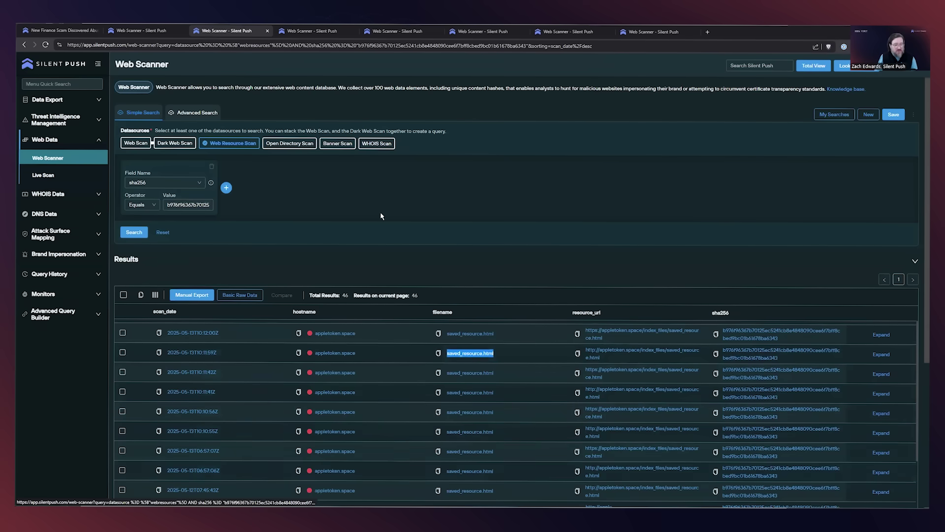
scroll(411, 300, down, 2)
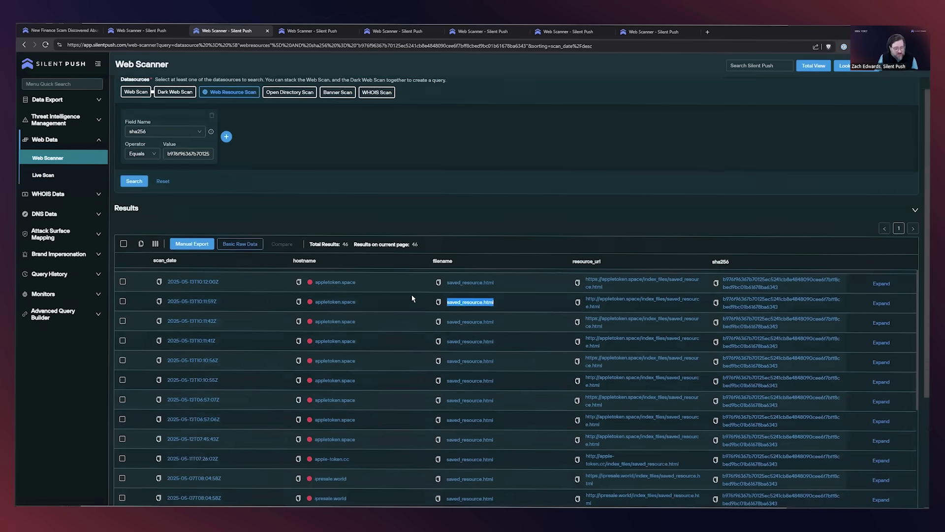
scroll(373, 340, down, 5)
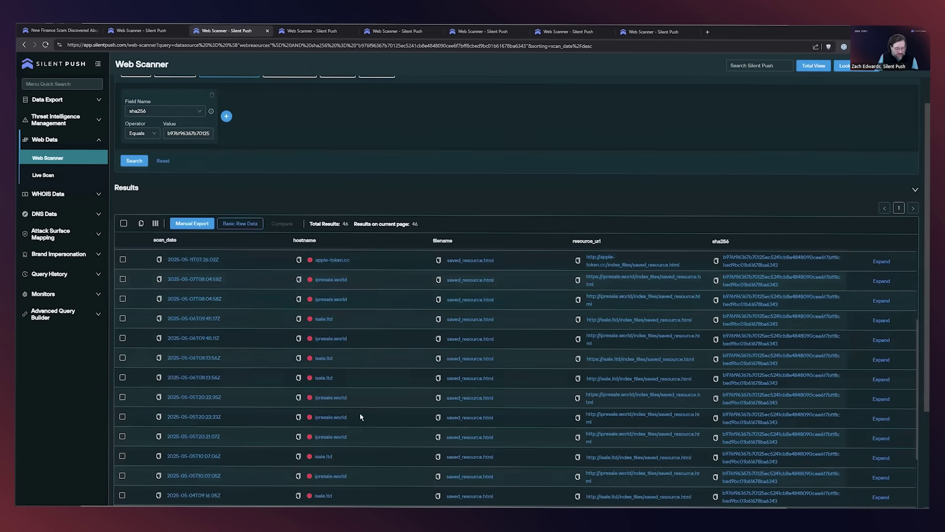
scroll(367, 411, up, 3)
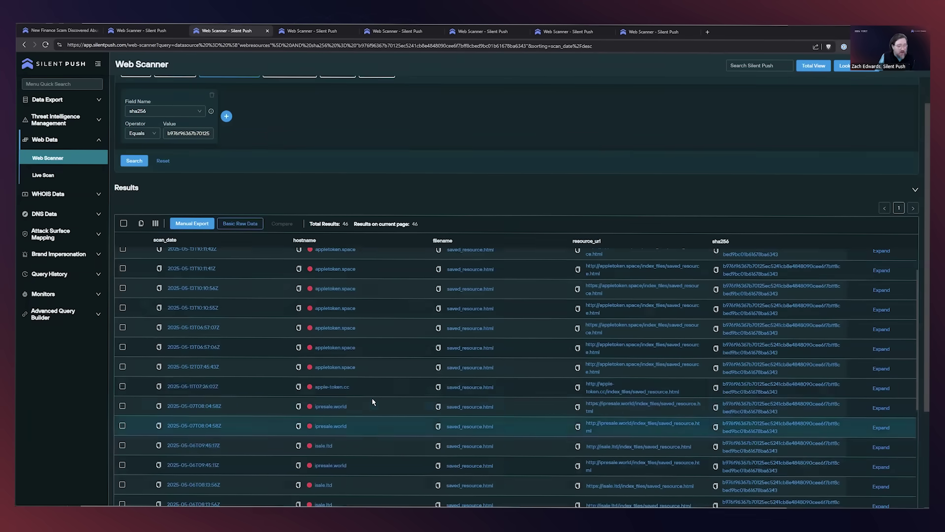
scroll(371, 397, up, 2)
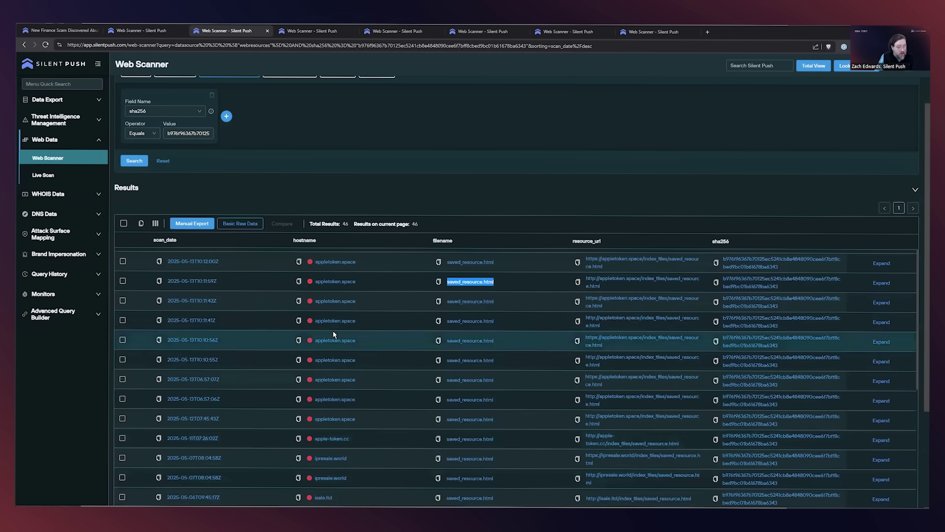
click(314, 32)
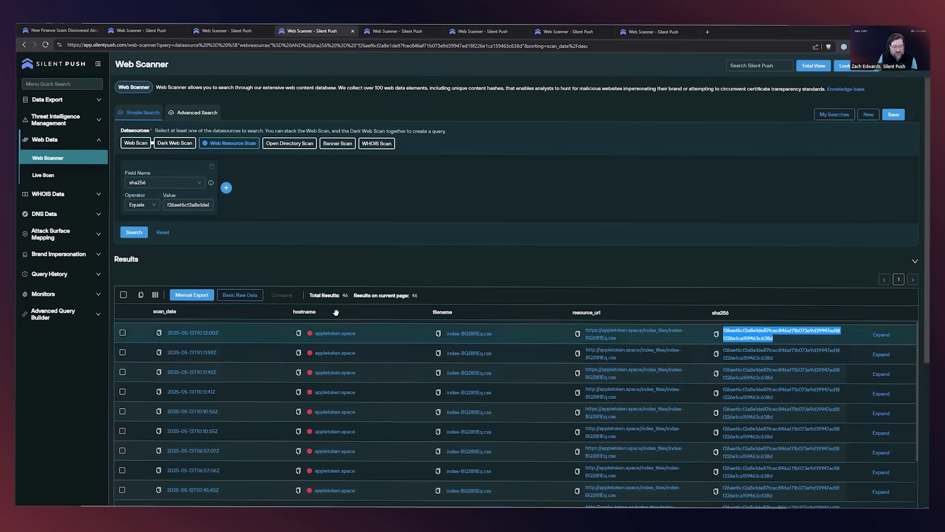
click(304, 297)
scroll(539, 275, down, 2)
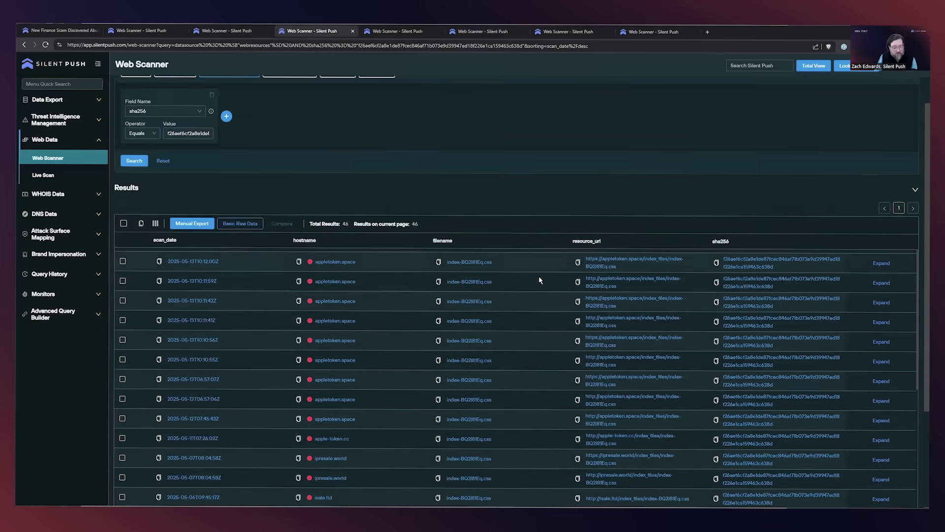
scroll(488, 323, down, 3)
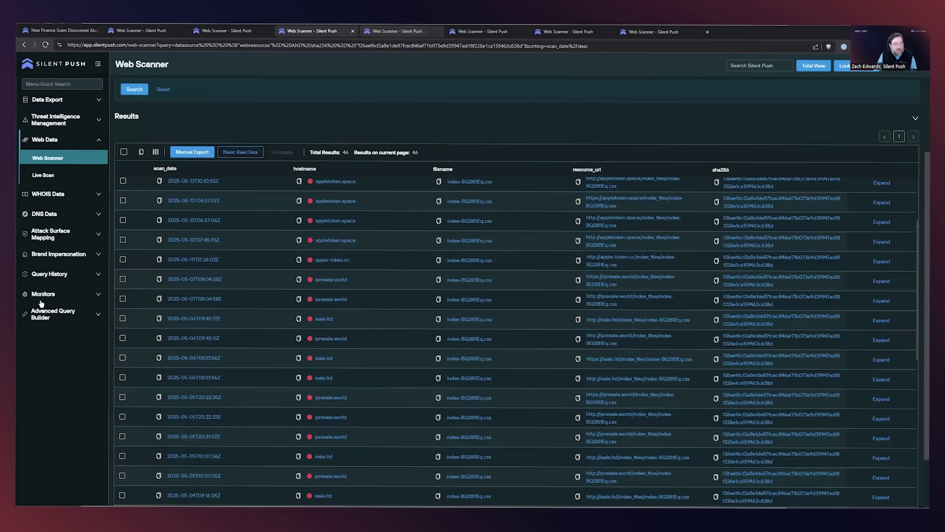
key(ctrl+Tab)
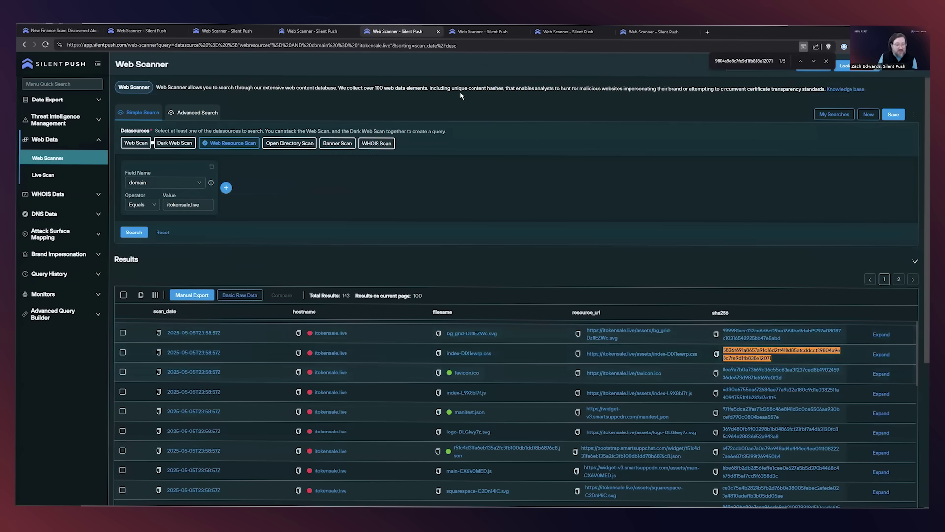
Inspect the 26-result shared CSS hash search, then move to the iToken title, ASN 13335, /landing search.
click(486, 32)
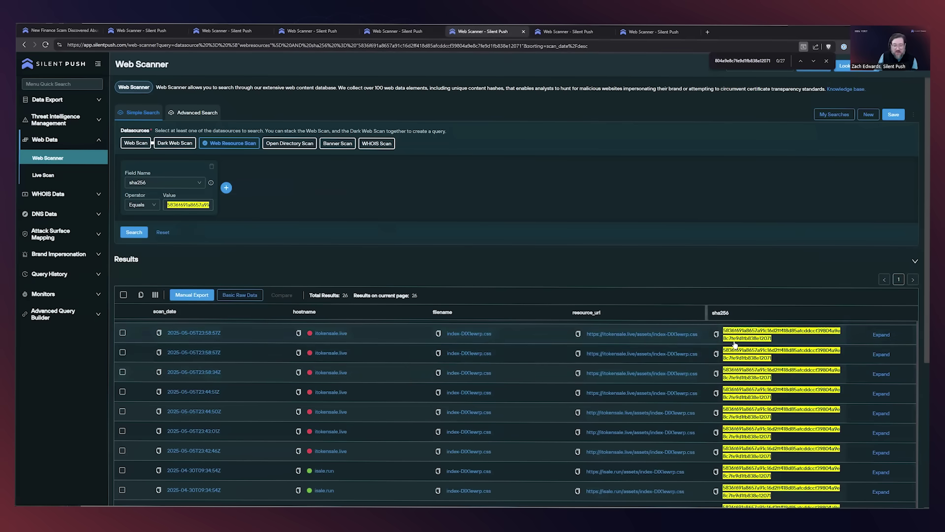
click(826, 62)
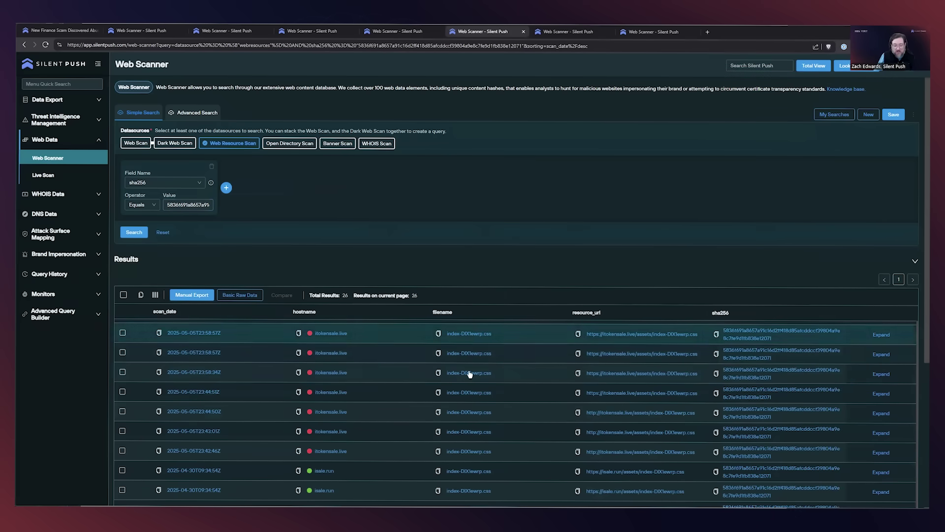
scroll(496, 179, down, 2)
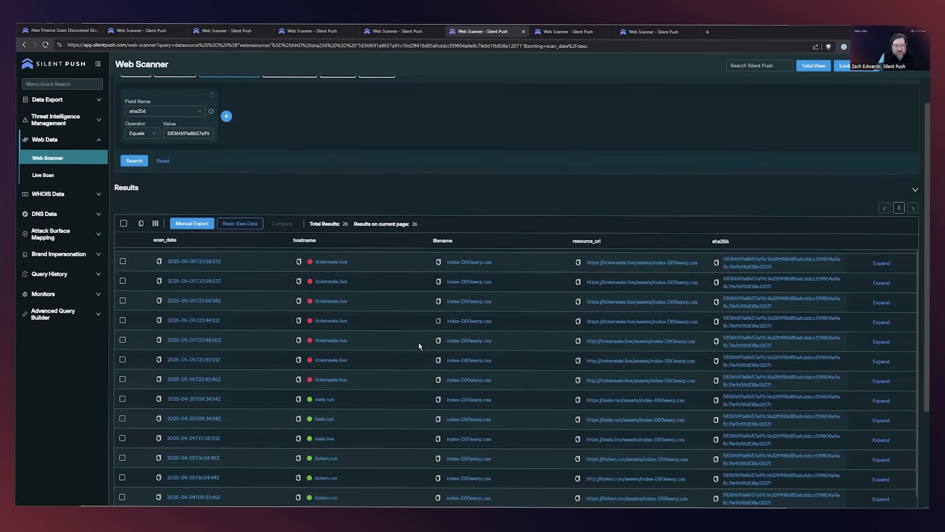
double_click(345, 223)
scroll(387, 401, down, 3)
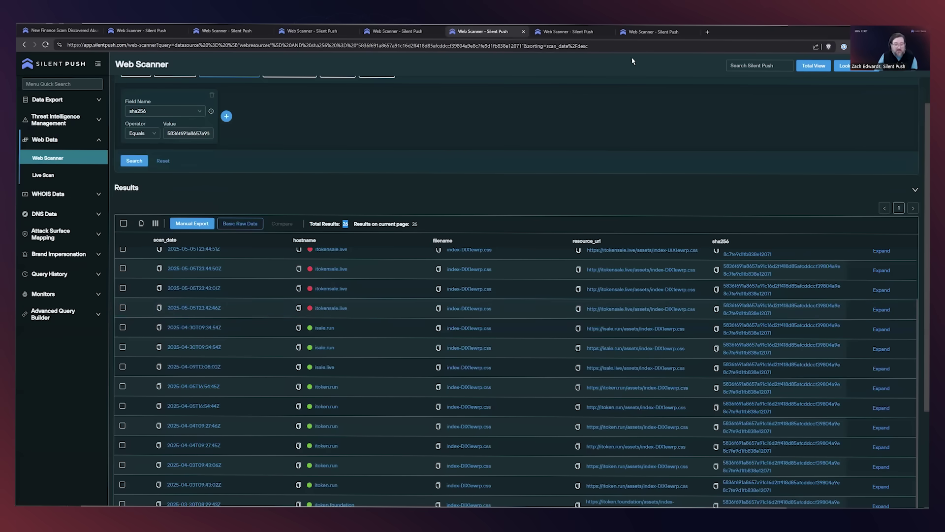
click(571, 32)
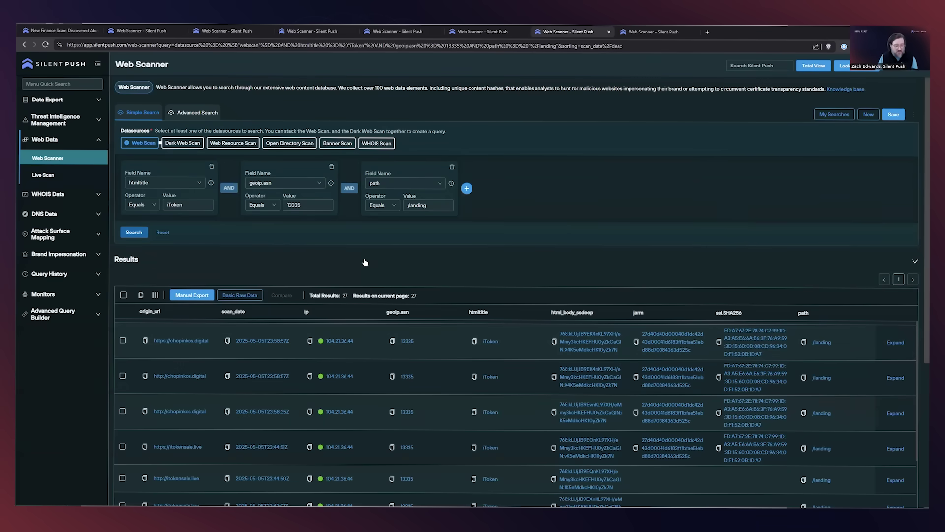
Review the iToken landing-page results, highlighting chopinkox.digital, then go to the favicon_md5 hash search.
scroll(519, 246, down, 1)
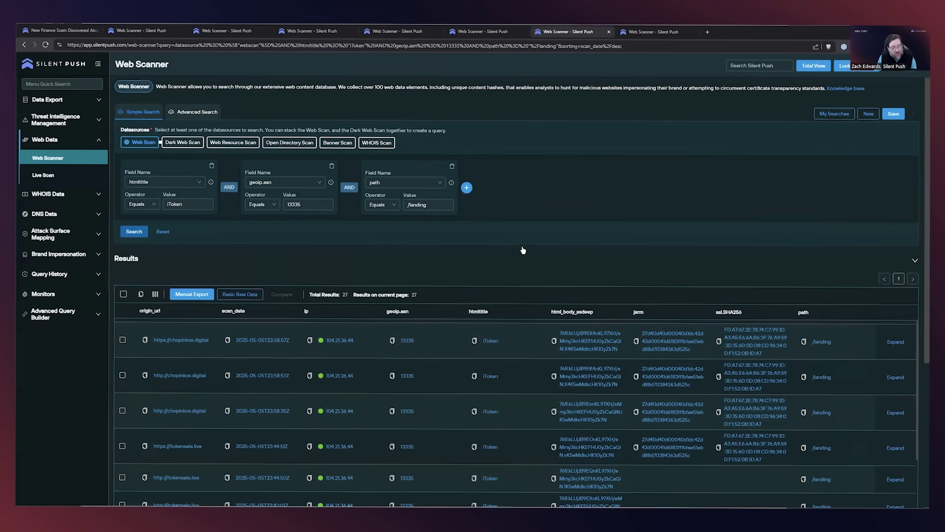
scroll(533, 197, down, 1)
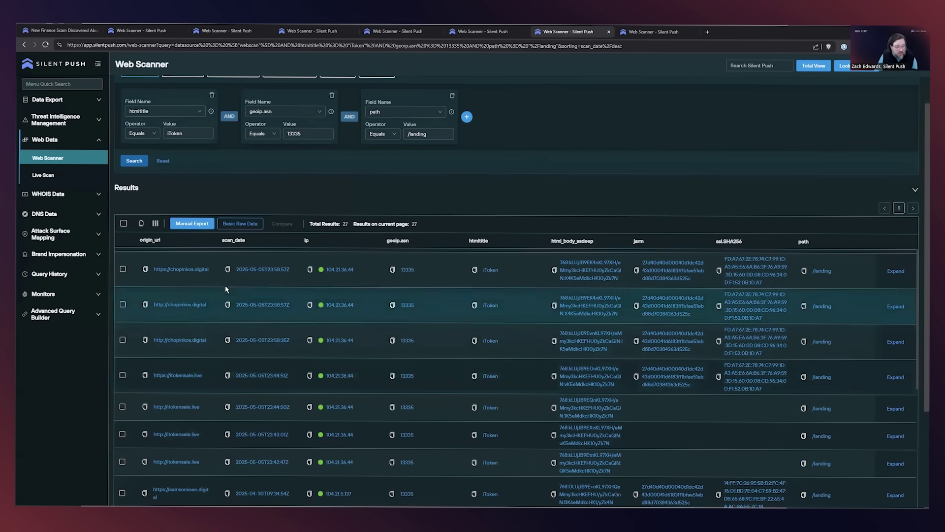
double_click(211, 270)
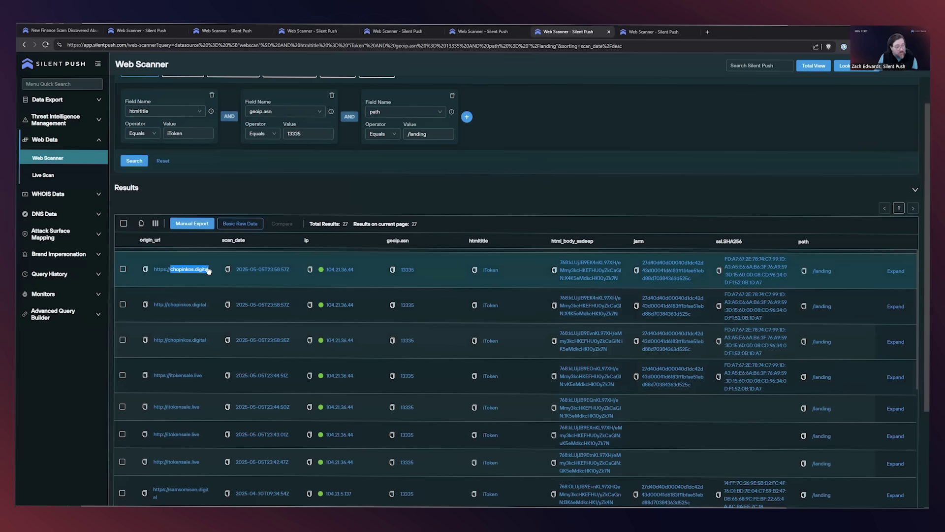
scroll(203, 276, down, 1)
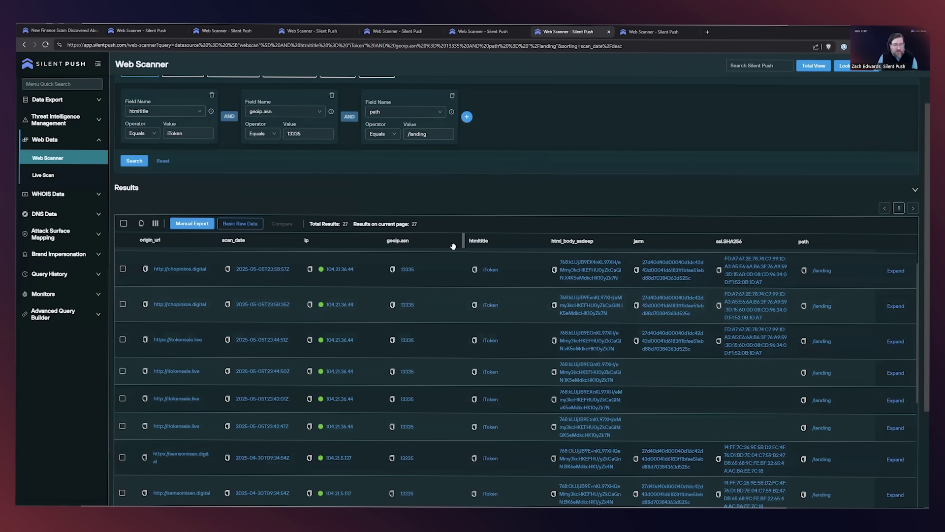
key(ctrl+Tab)
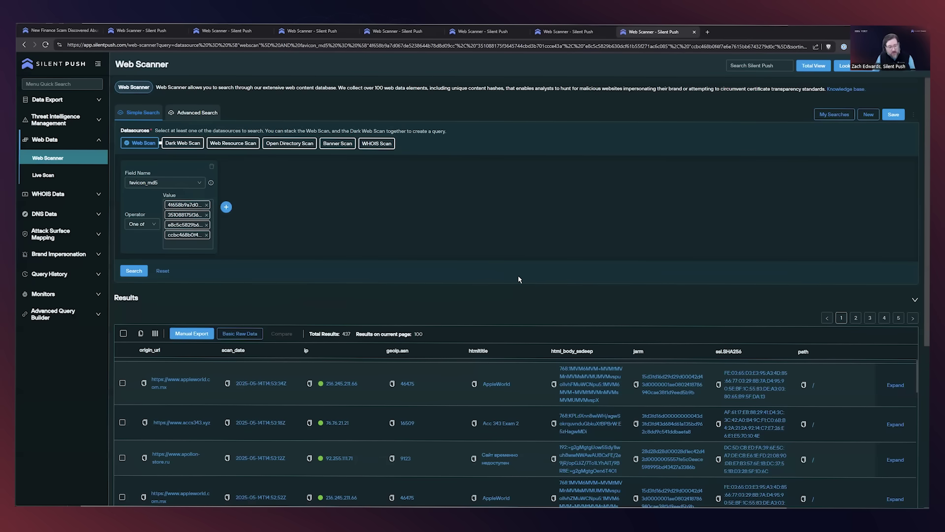
scroll(516, 278, down, 1)
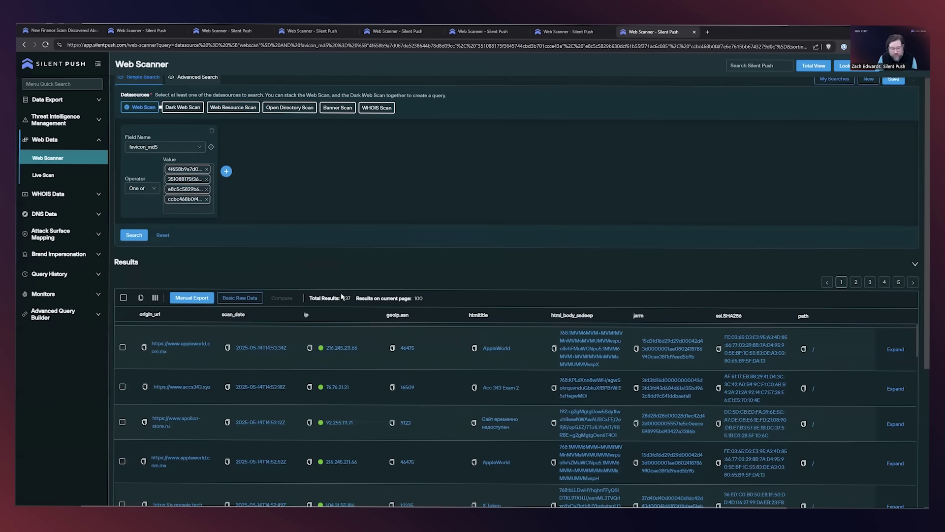
scroll(381, 315, down, 2)
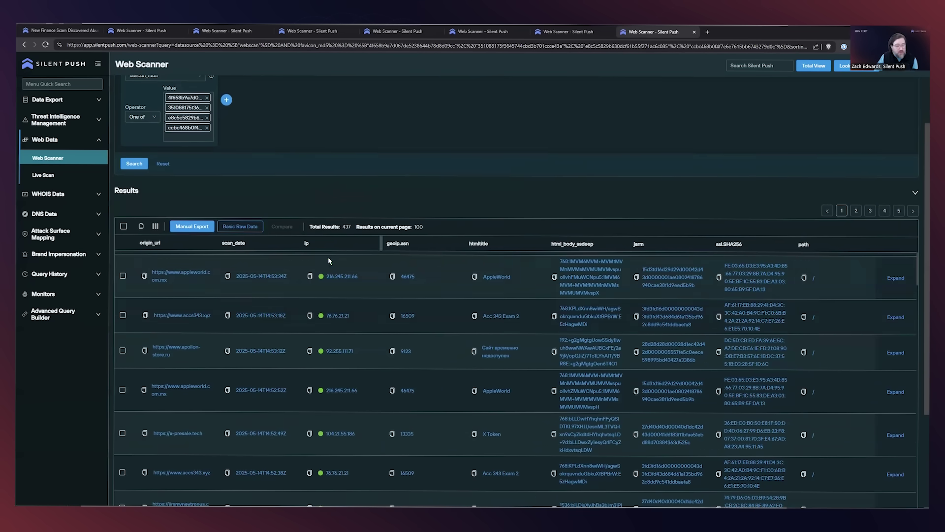